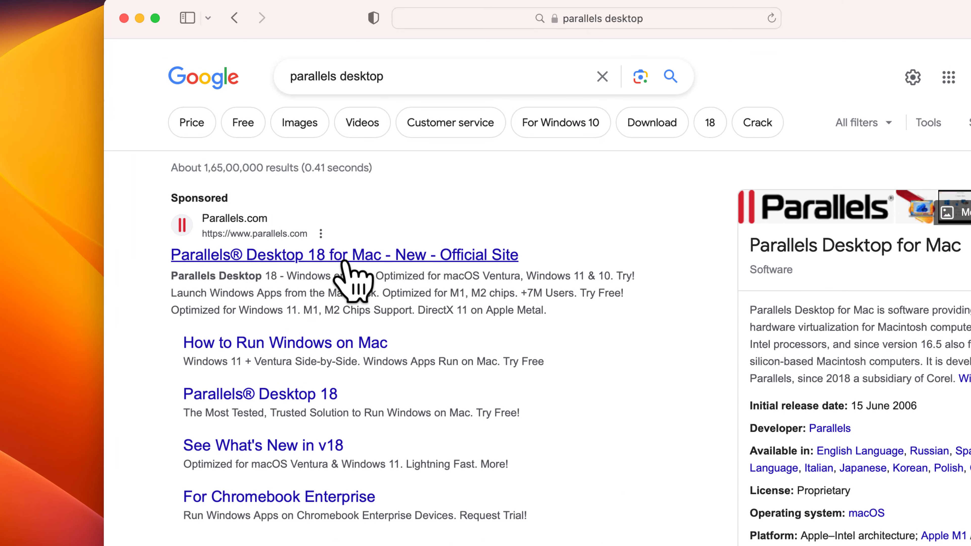
{"action": "left_click", "coordinate": [320, 263]}
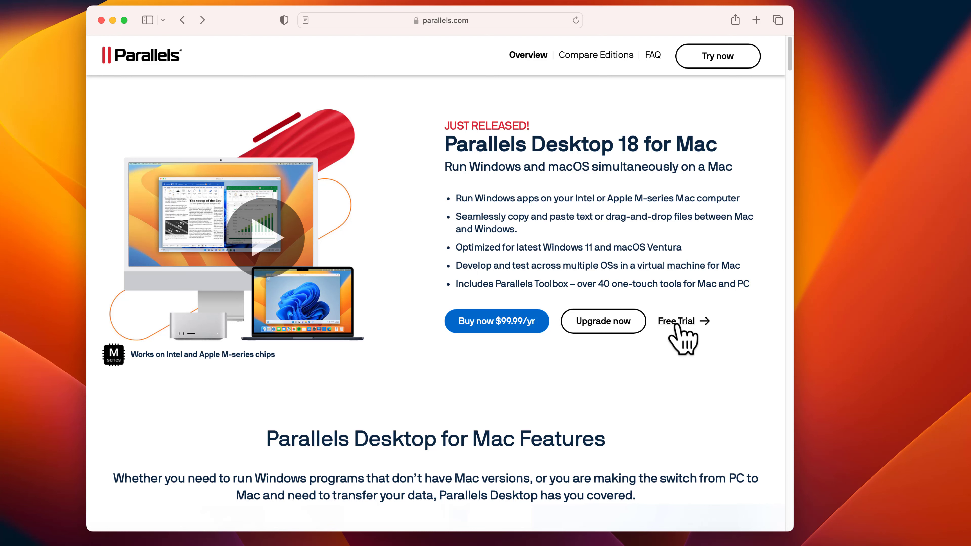
{"action": "left_click", "coordinate": [677, 324]}
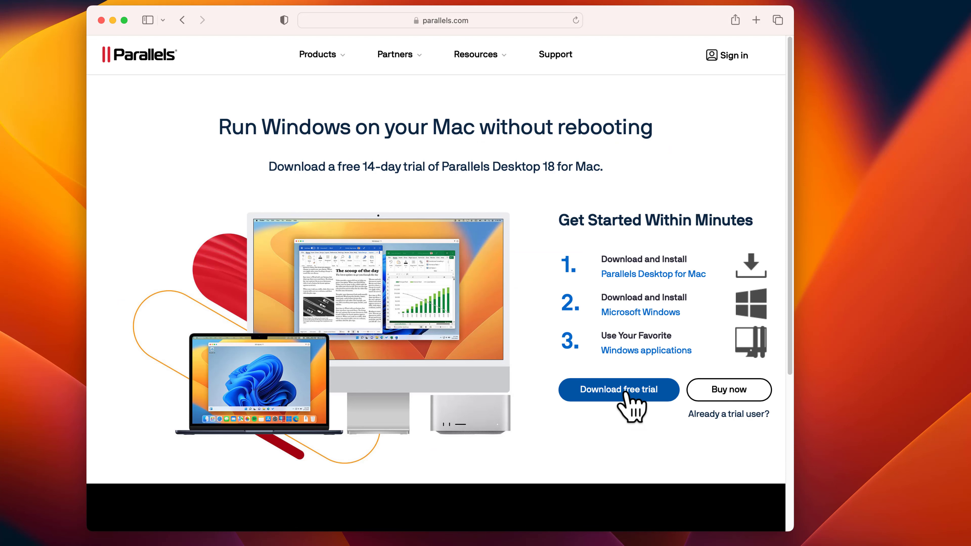
{"action": "left_click", "coordinate": [627, 395]}
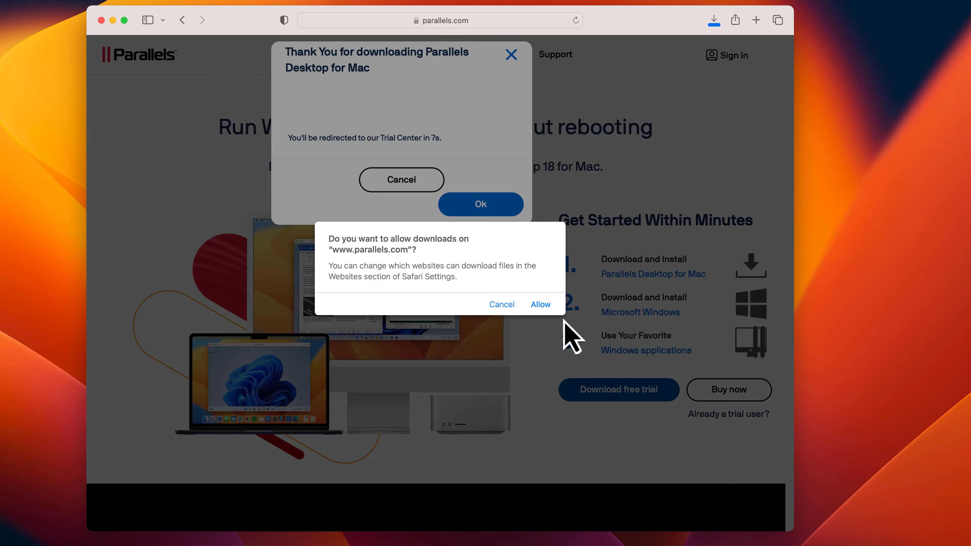
{"action": "left_click", "coordinate": [541, 304]}
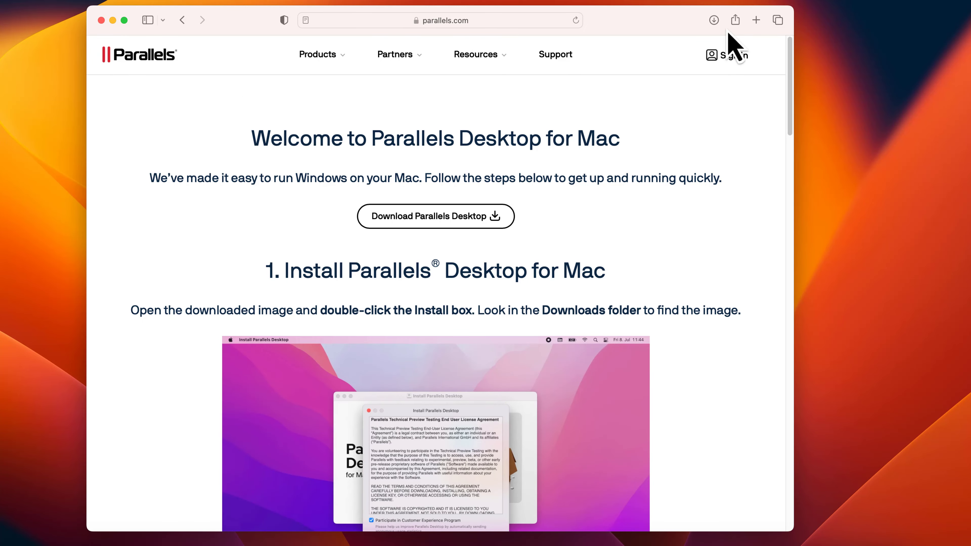
Open the downloaded Install Parallels Desktop.dmg, minimize the browser and move the installer window toward the middle of the desktop
{"action": "left_click", "coordinate": [714, 21]}
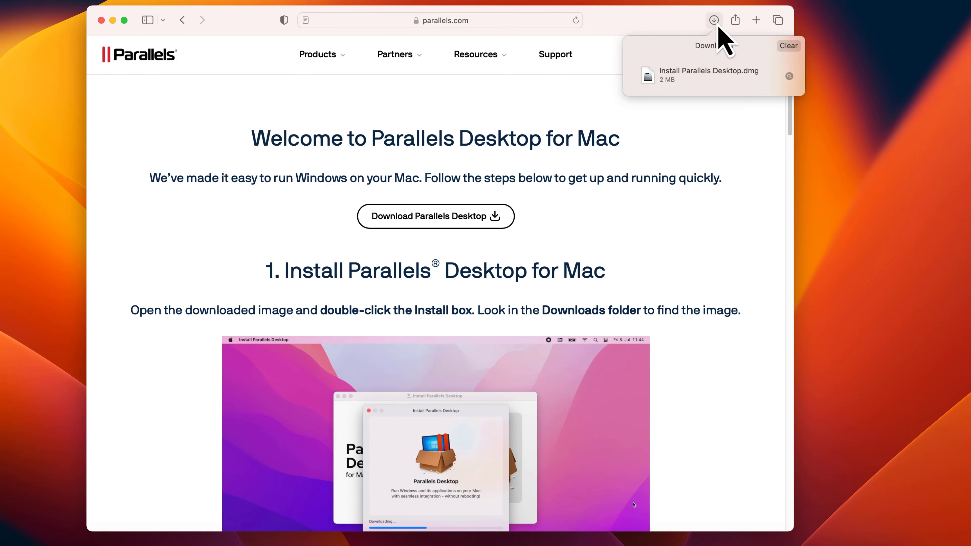
{"action": "left_click", "coordinate": [679, 78]}
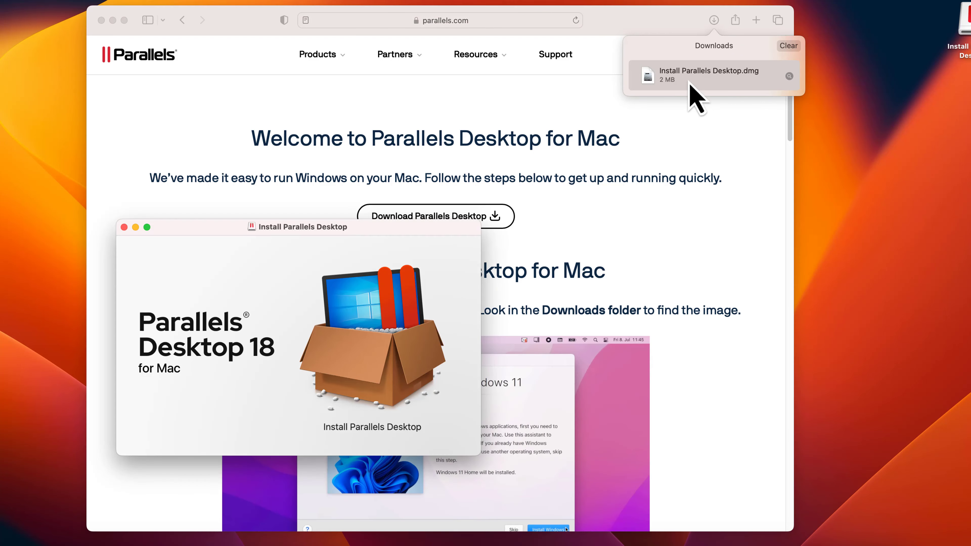
{"action": "left_click", "coordinate": [113, 20]}
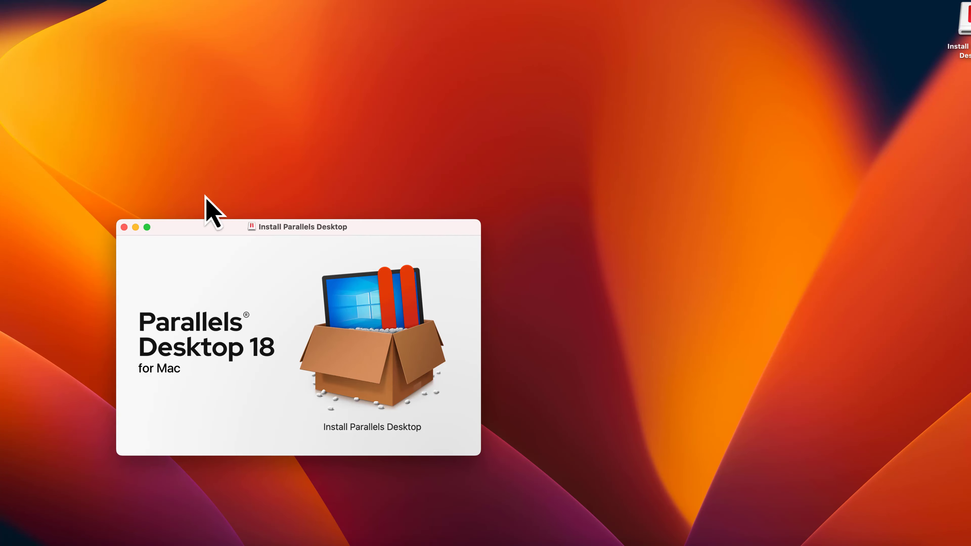
{"action": "left_click_drag", "start_coordinate": [182, 228], "coordinate": [328, 142]}
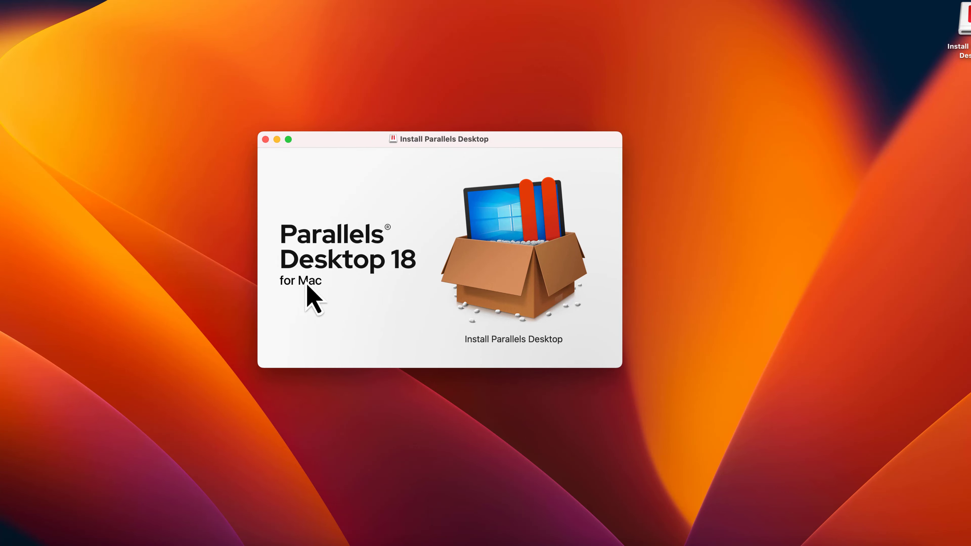
Launch the Parallels Desktop installer, confirm opening the downloaded app and allow it to access the Downloads folder
{"action": "double_click", "coordinate": [525, 294]}
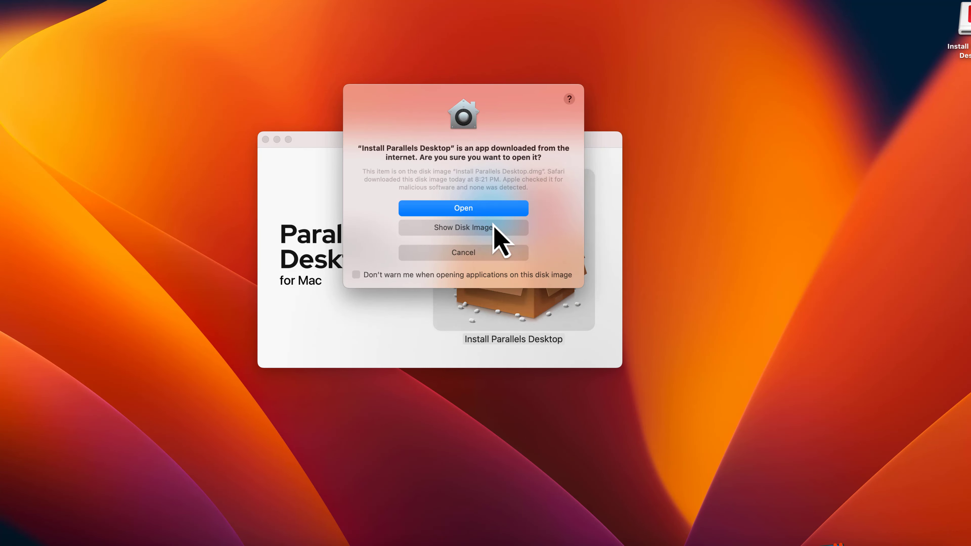
{"action": "left_click", "coordinate": [473, 208]}
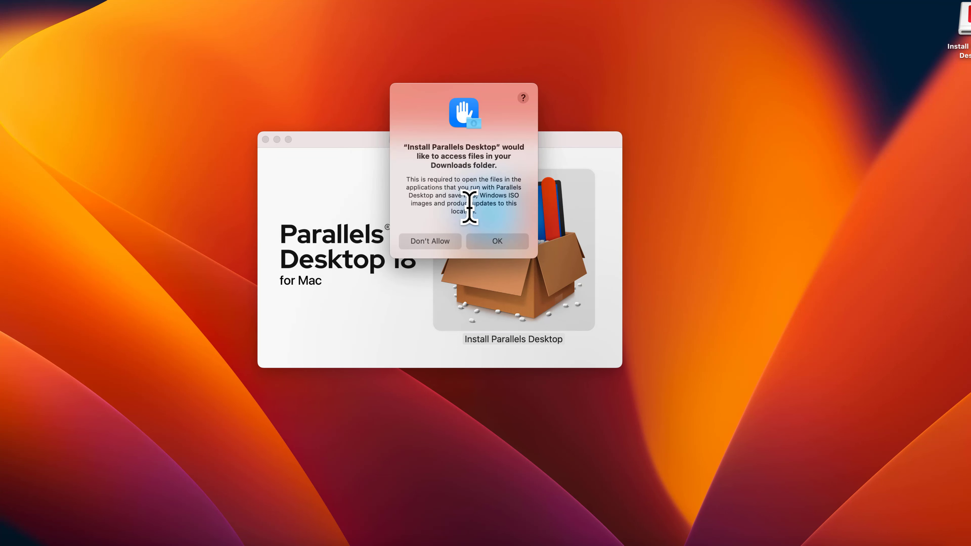
{"action": "left_click", "coordinate": [484, 241]}
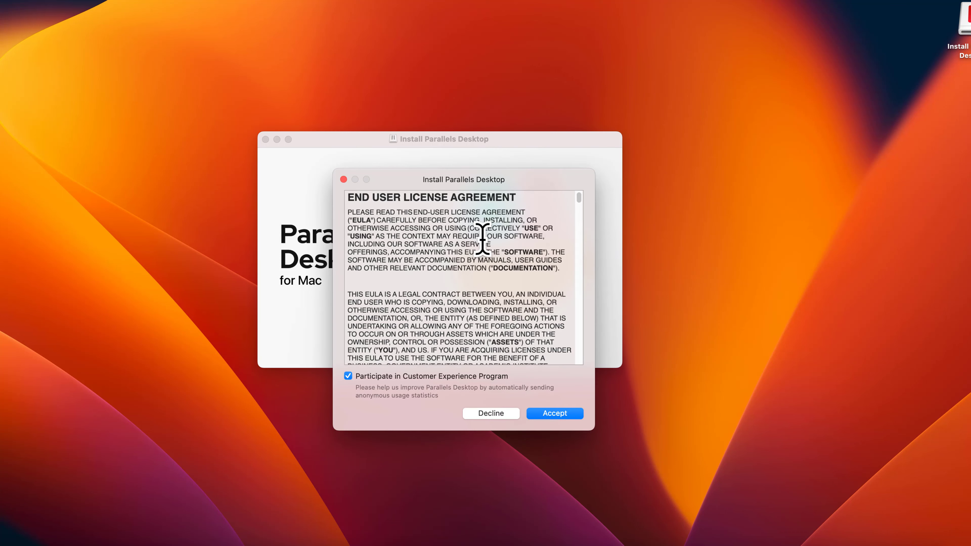
Accept the license agreement without participating in the Customer Experience Program and authorize the installation with the administrator password
{"action": "left_click", "coordinate": [349, 377]}
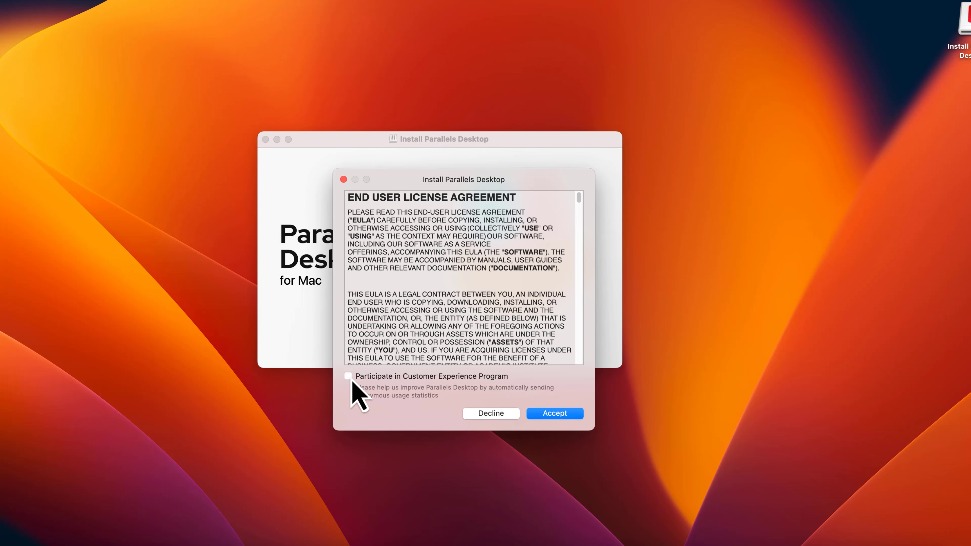
{"action": "left_click", "coordinate": [552, 412]}
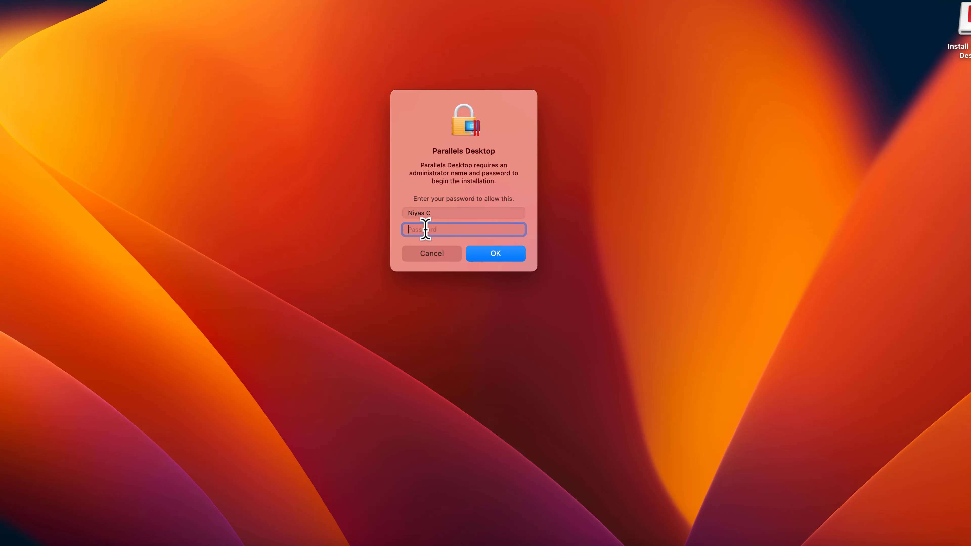
{"action": "type", "text": "••••••••••"}
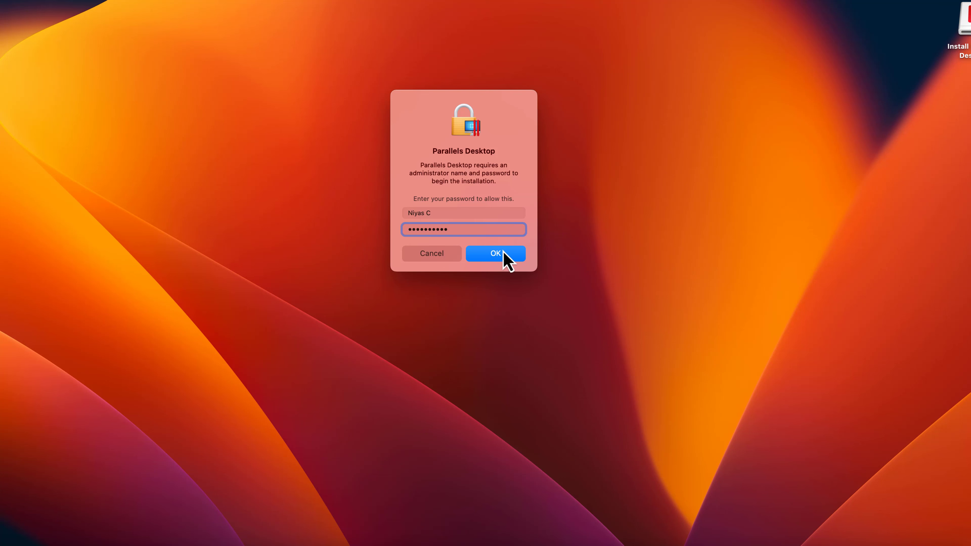
{"action": "left_click", "coordinate": [503, 253]}
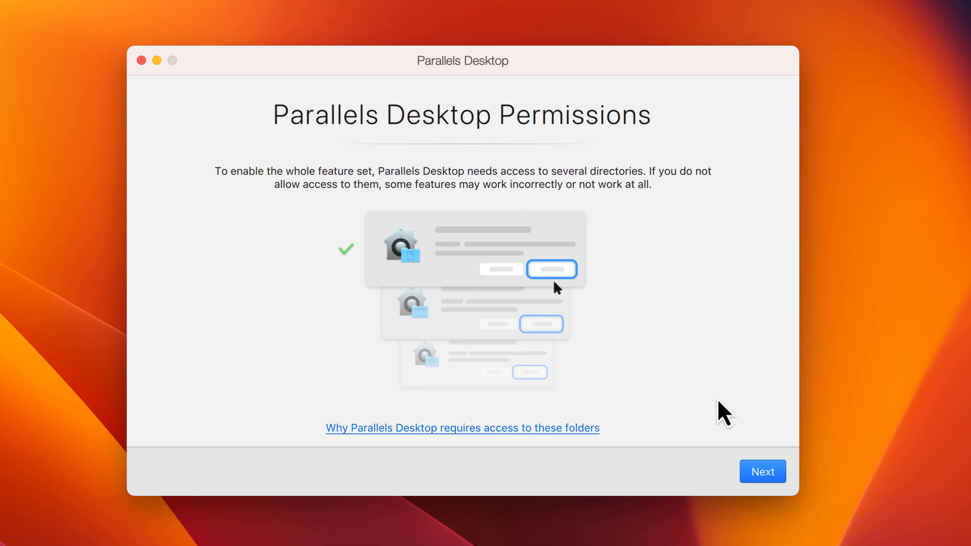
Grant Parallels Desktop access to the Desktop, Documents and Downloads folders and finish the permissions setup
{"action": "left_click", "coordinate": [769, 473]}
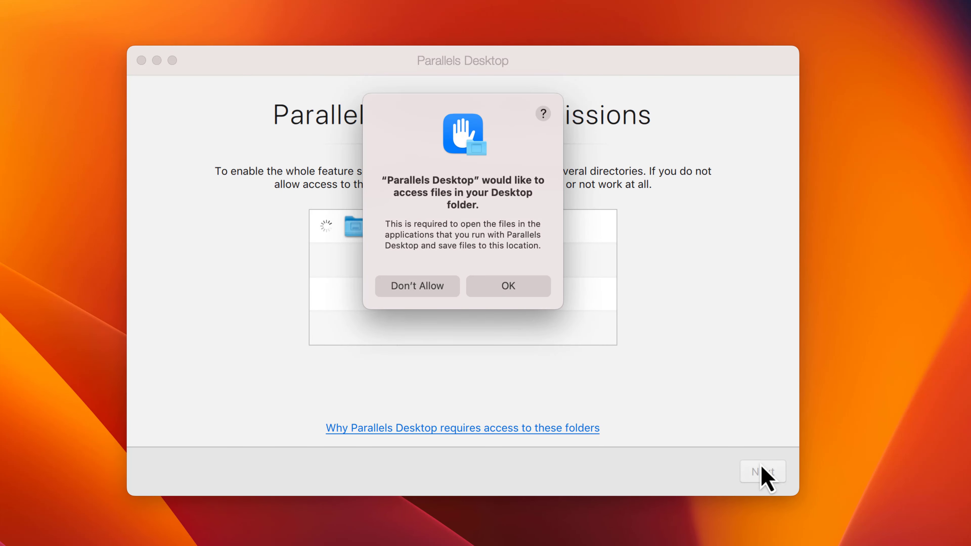
{"action": "left_click", "coordinate": [537, 289]}
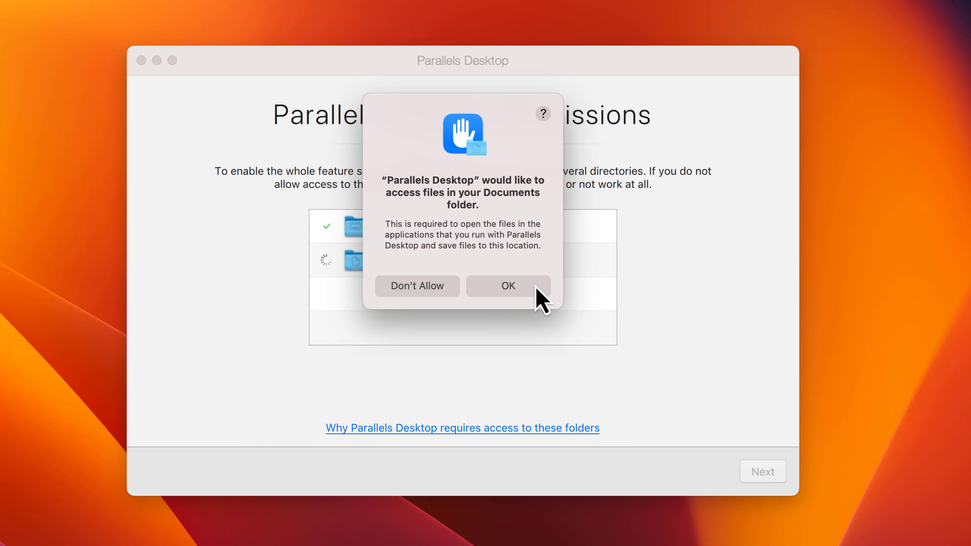
{"action": "left_click", "coordinate": [537, 289]}
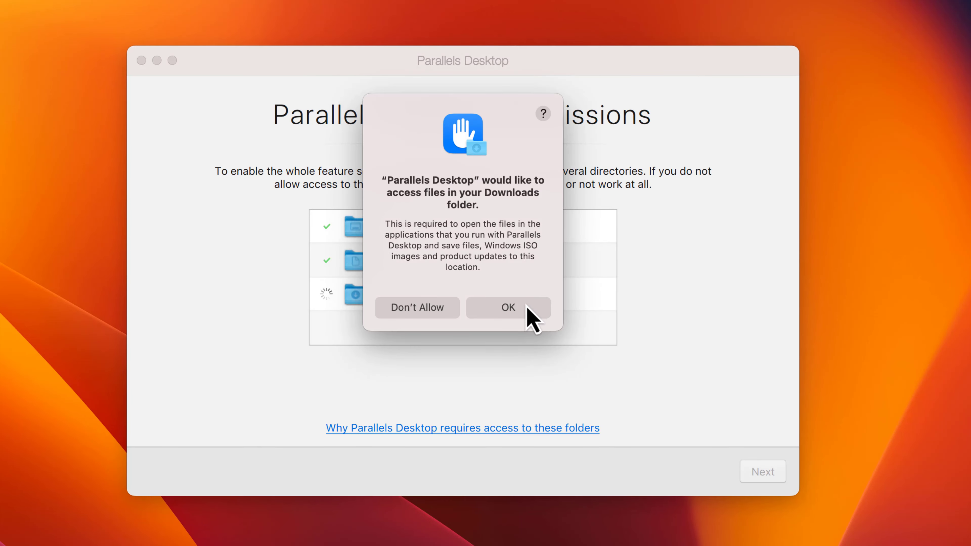
{"action": "left_click", "coordinate": [523, 311]}
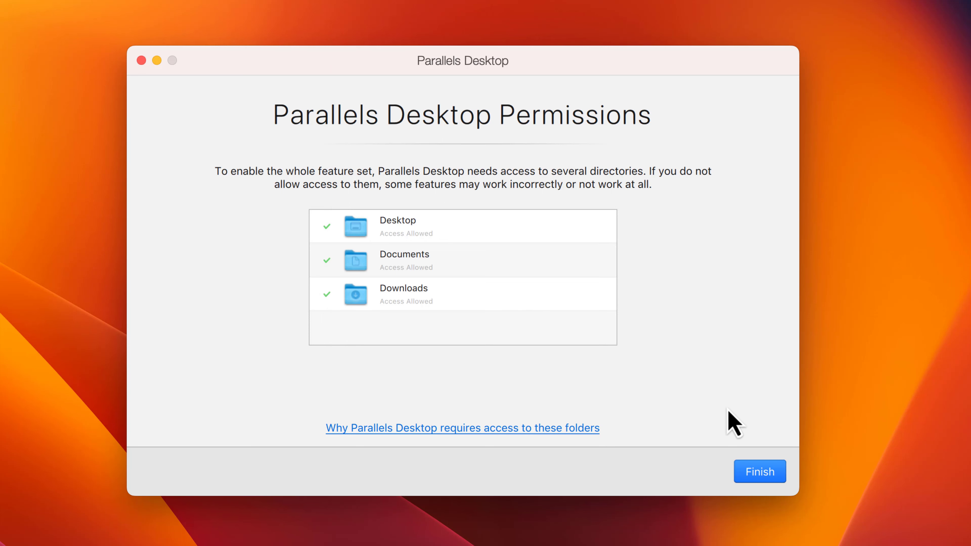
{"action": "left_click", "coordinate": [754, 471]}
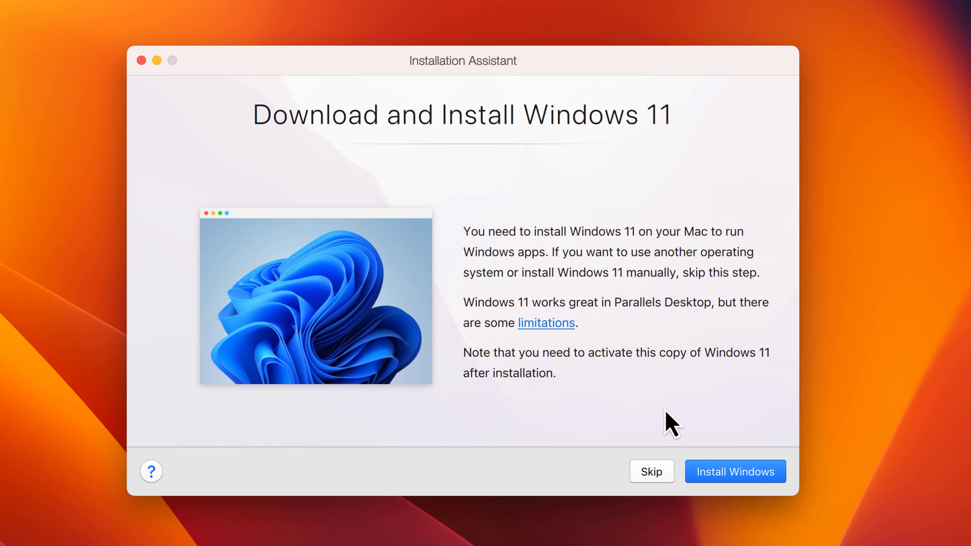
Skip the suggested Windows 11 installation and look through the free systems available for a new virtual machine
{"action": "left_click", "coordinate": [652, 473]}
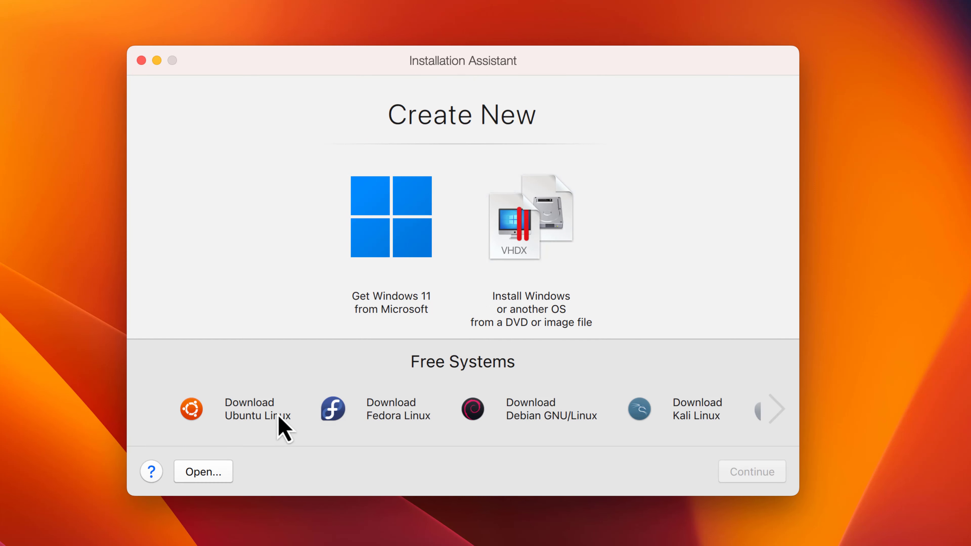
{"action": "left_click", "coordinate": [776, 410]}
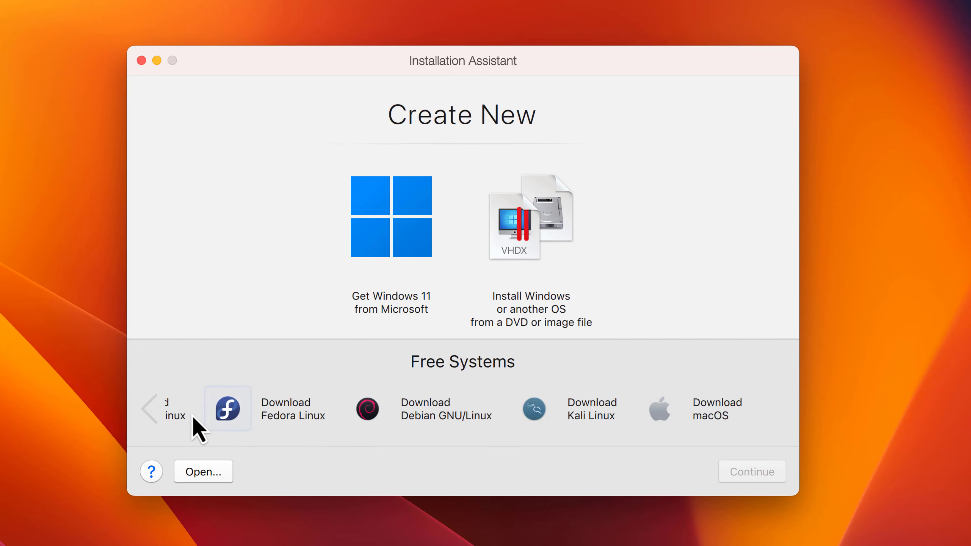
{"action": "left_click", "coordinate": [154, 415]}
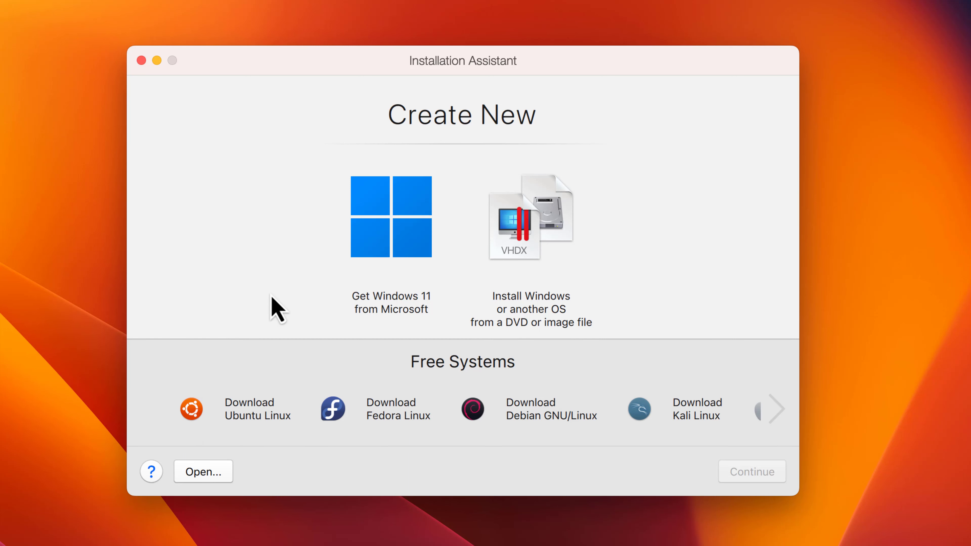
Choose to get Windows 11 from Microsoft, install it and continue past the installation completion screen
{"action": "left_click", "coordinate": [397, 259]}
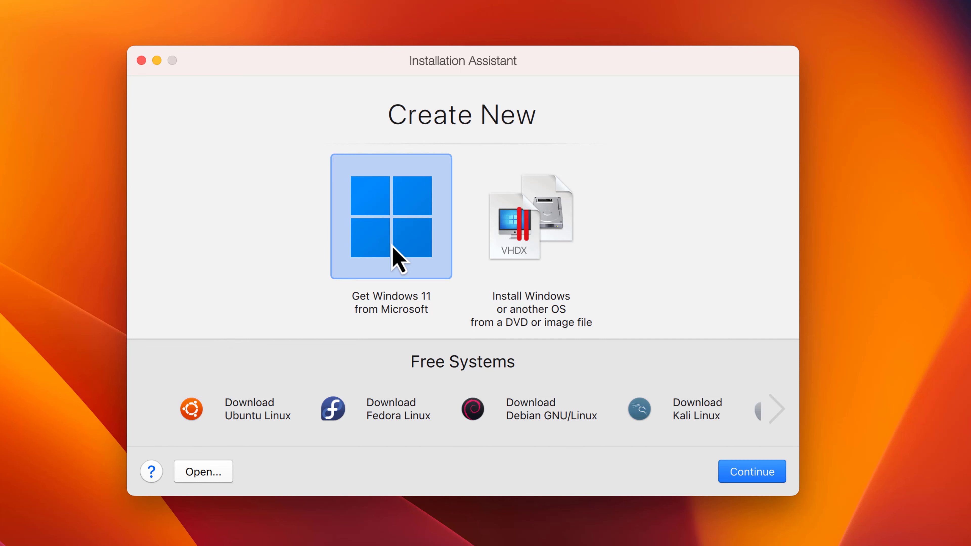
{"action": "left_click", "coordinate": [739, 472]}
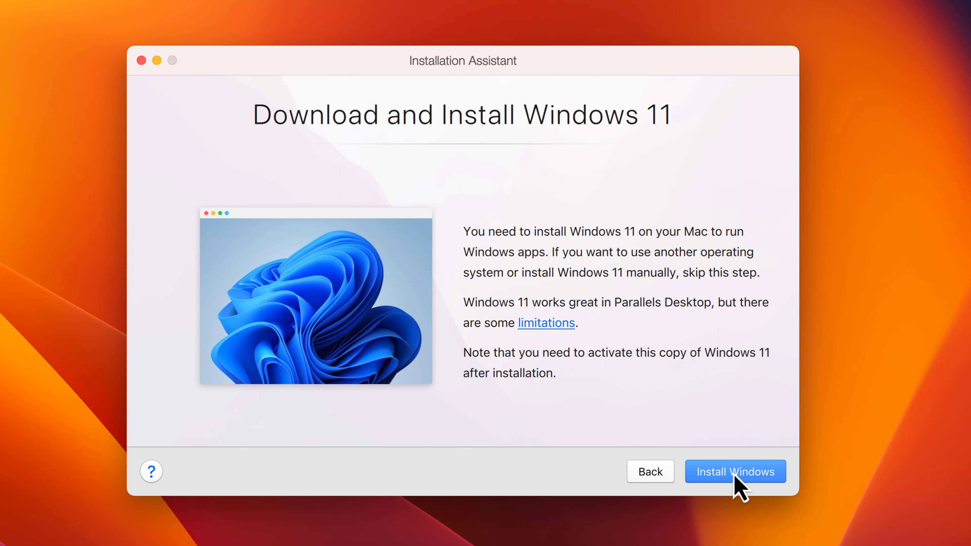
{"action": "left_click", "coordinate": [752, 475]}
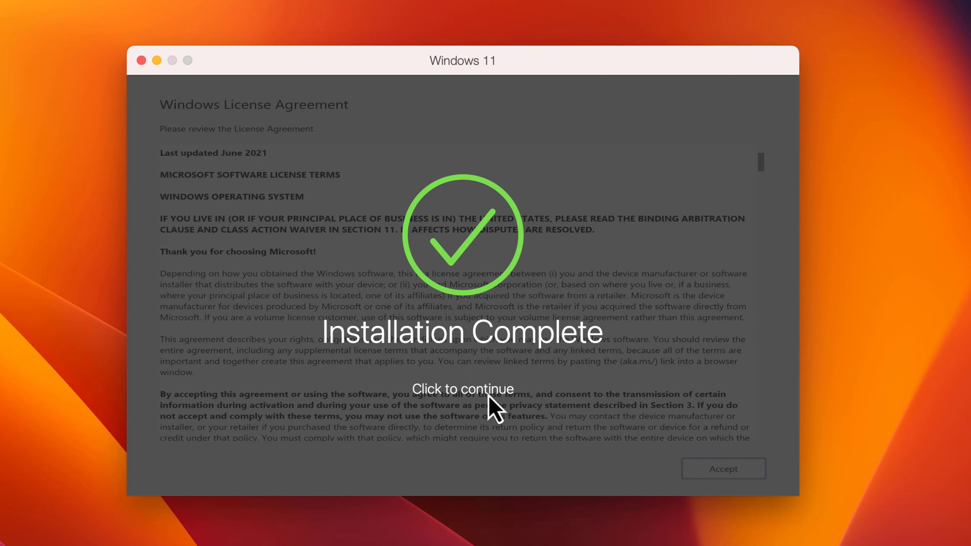
{"action": "left_click", "coordinate": [568, 361]}
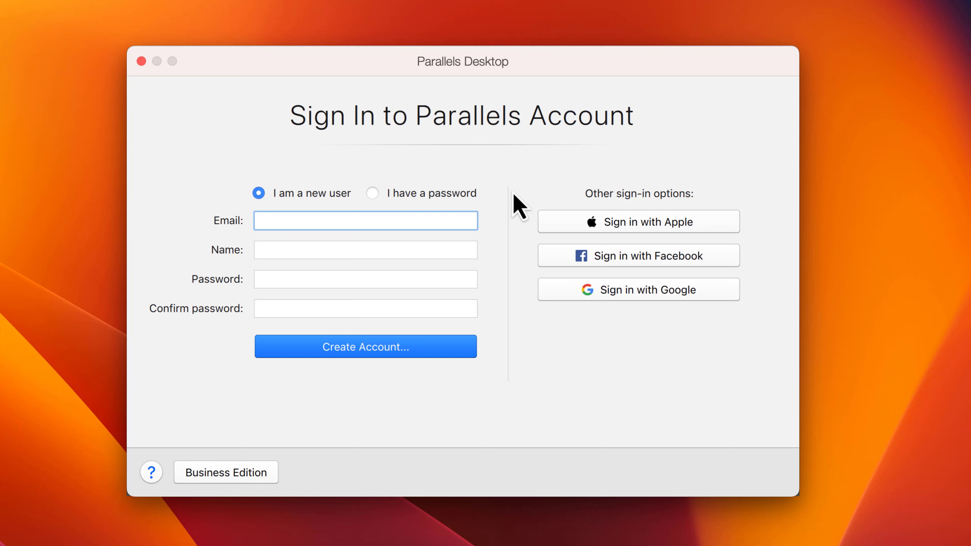
Create a Parallels account as a new user, filling in the e-mail, name, password and password confirmation
{"action": "left_click", "coordinate": [370, 205]}
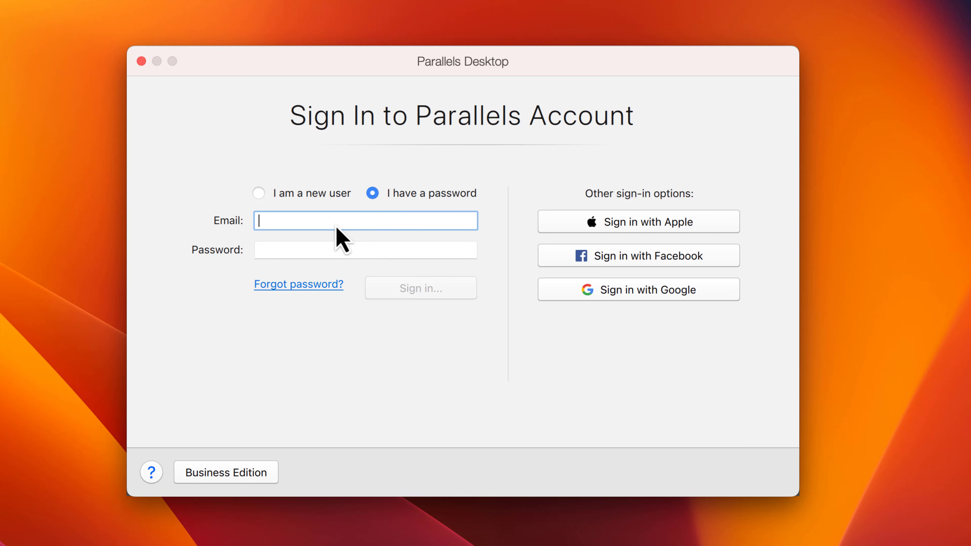
{"action": "left_click", "coordinate": [262, 198]}
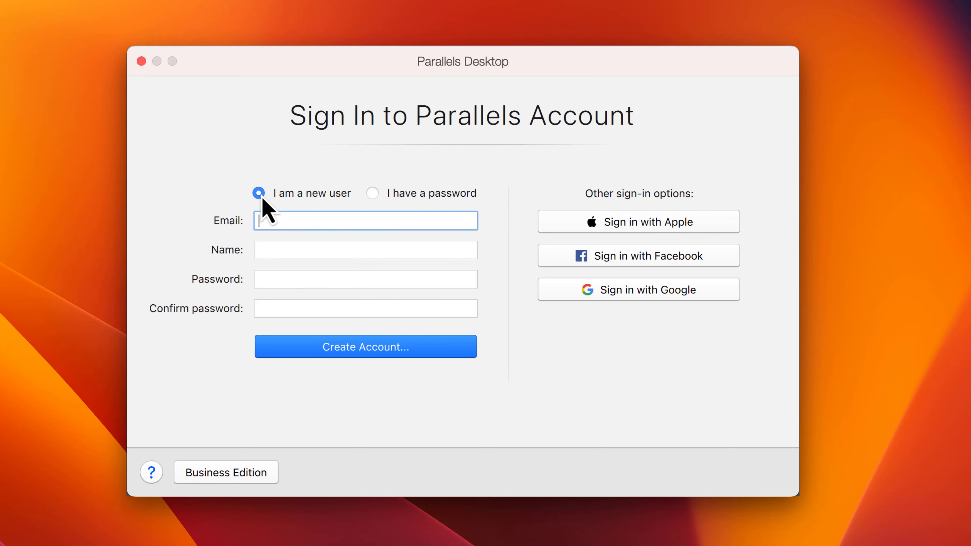
{"action": "left_click", "coordinate": [282, 250]}
{"action": "type", "text": "TECHZAIN"}
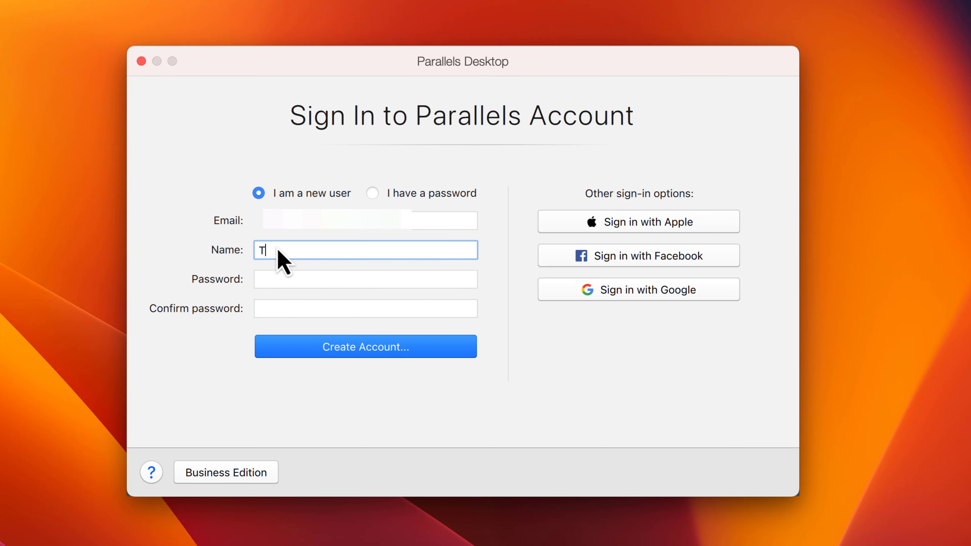
{"action": "left_click", "coordinate": [401, 278]}
{"action": "type", "text": "•••••••••"}
{"action": "left_click", "coordinate": [387, 310]}
{"action": "type", "text": "•••••••••"}
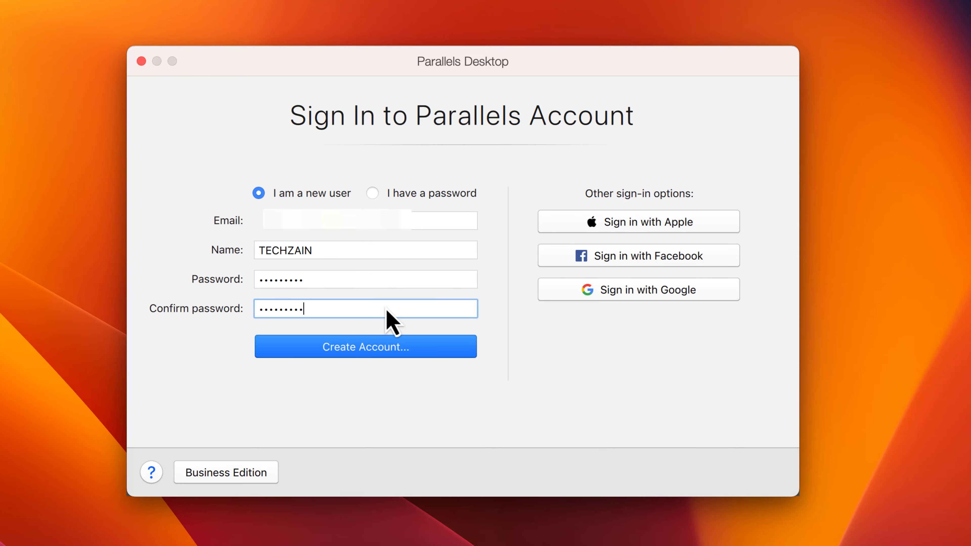
{"action": "left_click", "coordinate": [395, 351]}
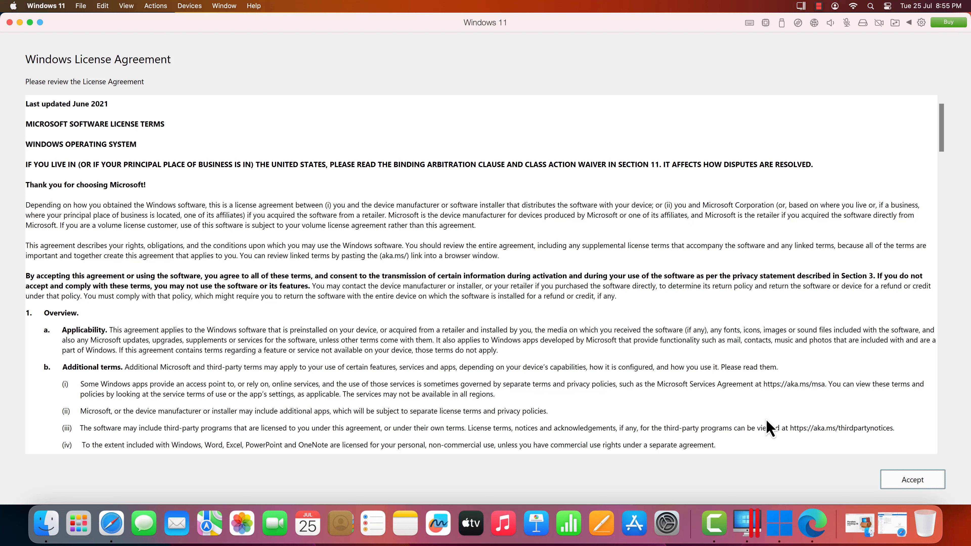
Accept the Windows License Agreement and close the Parallels welcome page in the Windows browser
{"action": "left_click", "coordinate": [895, 483]}
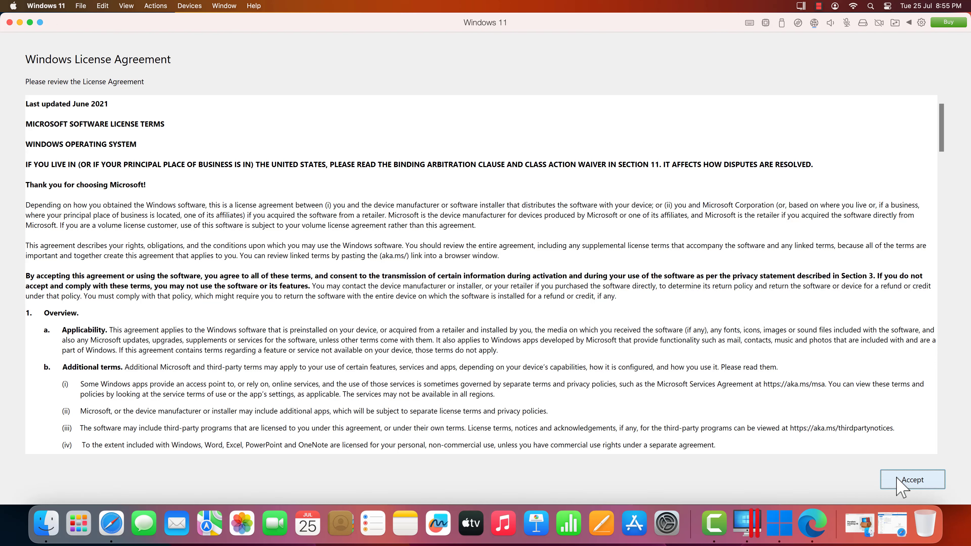
{"action": "left_click", "coordinate": [910, 479]}
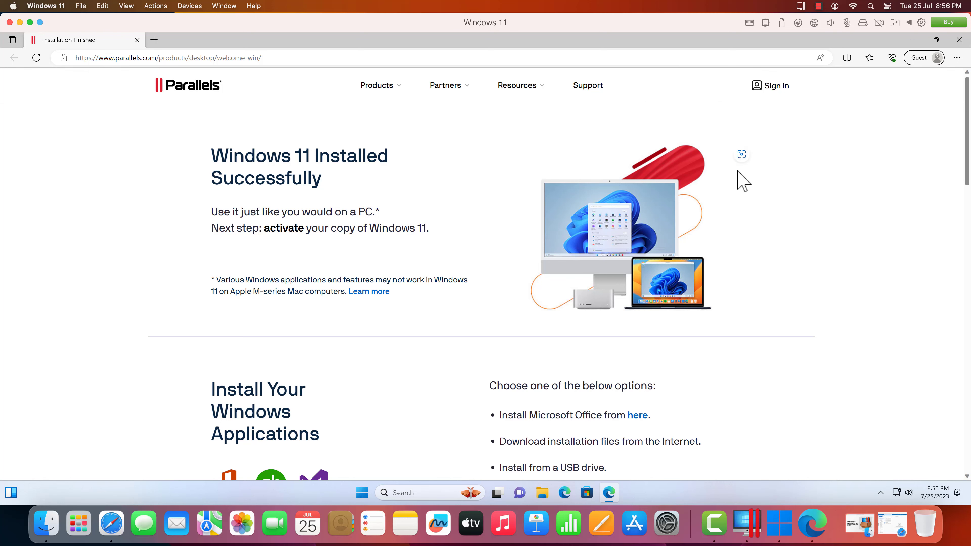
{"action": "left_click", "coordinate": [958, 40]}
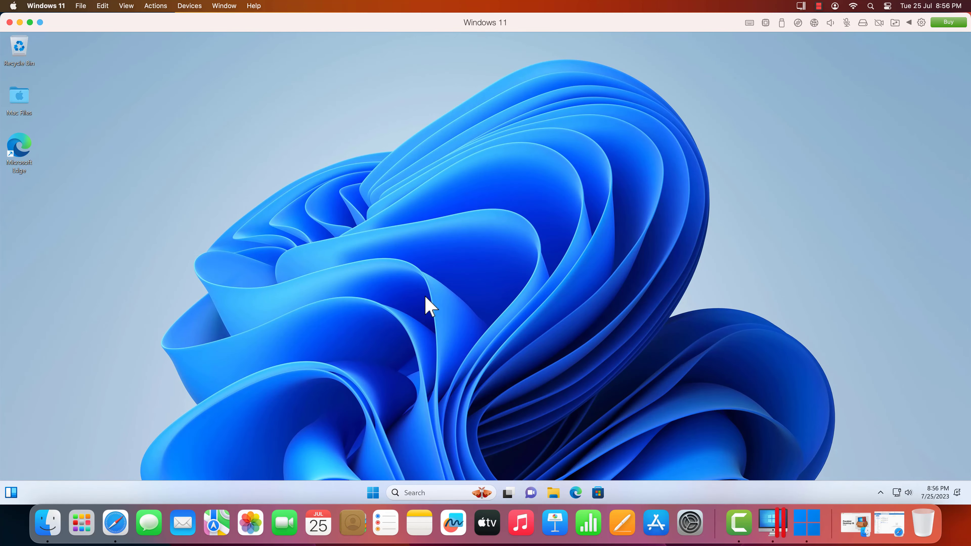
Check the pinned apps in the Windows 11 Start menu, then close it
{"action": "left_click", "coordinate": [373, 491]}
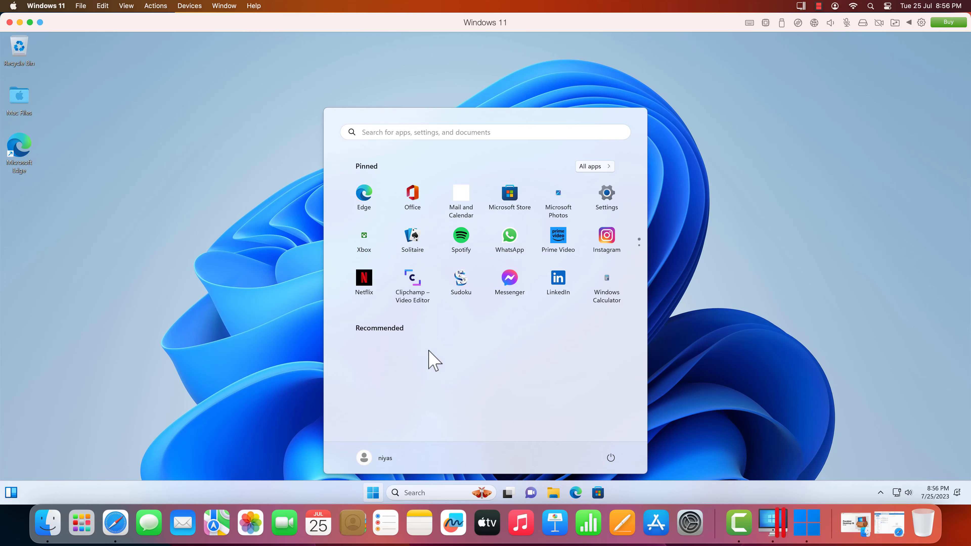
{"action": "left_click", "coordinate": [250, 310]}
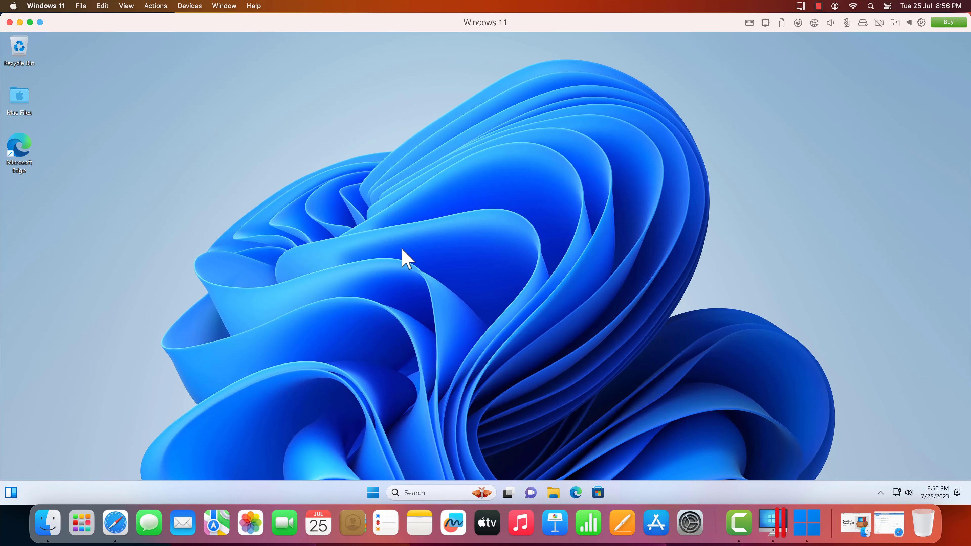
Review the General and Hardware settings in the Windows 11 virtual machine's configuration and close the configuration window
{"action": "left_click", "coordinate": [921, 23]}
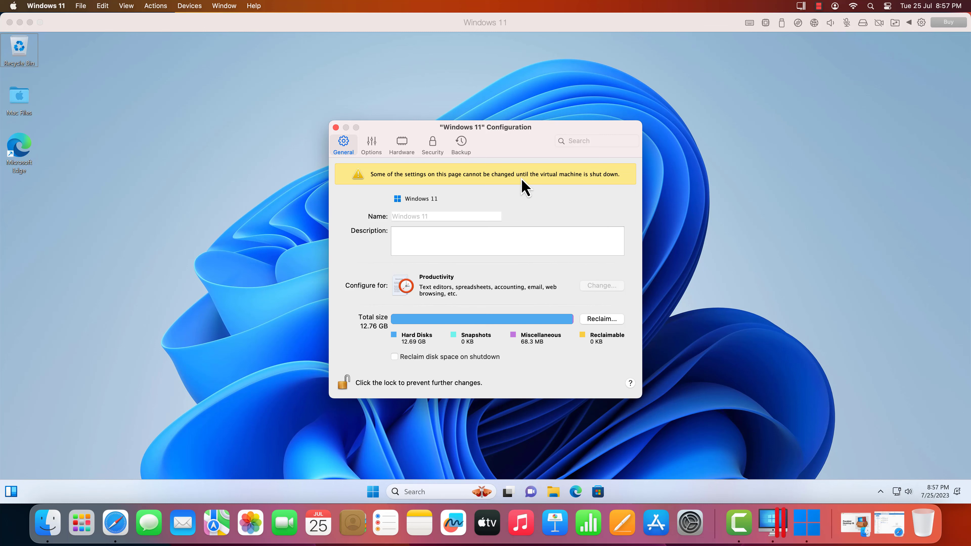
{"action": "left_click", "coordinate": [401, 153]}
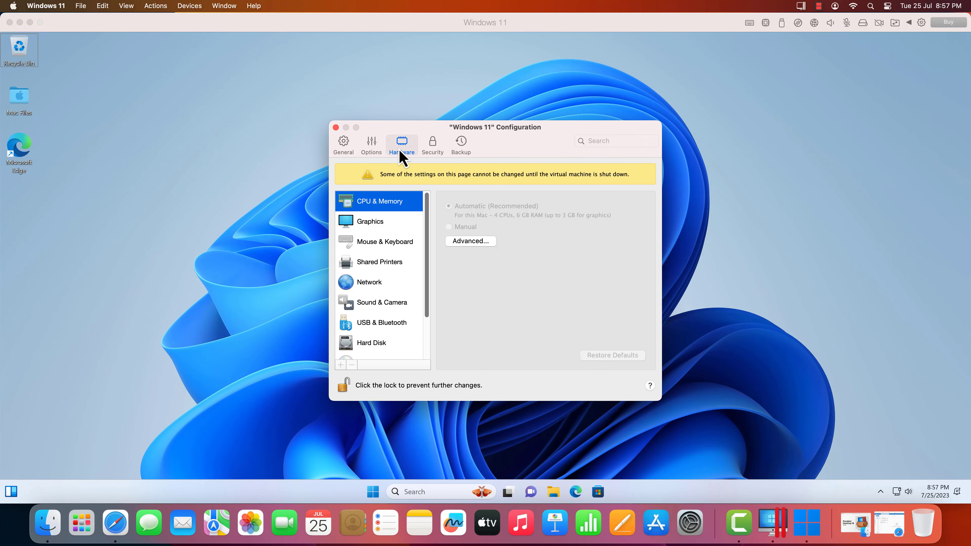
{"action": "left_click", "coordinate": [351, 152]}
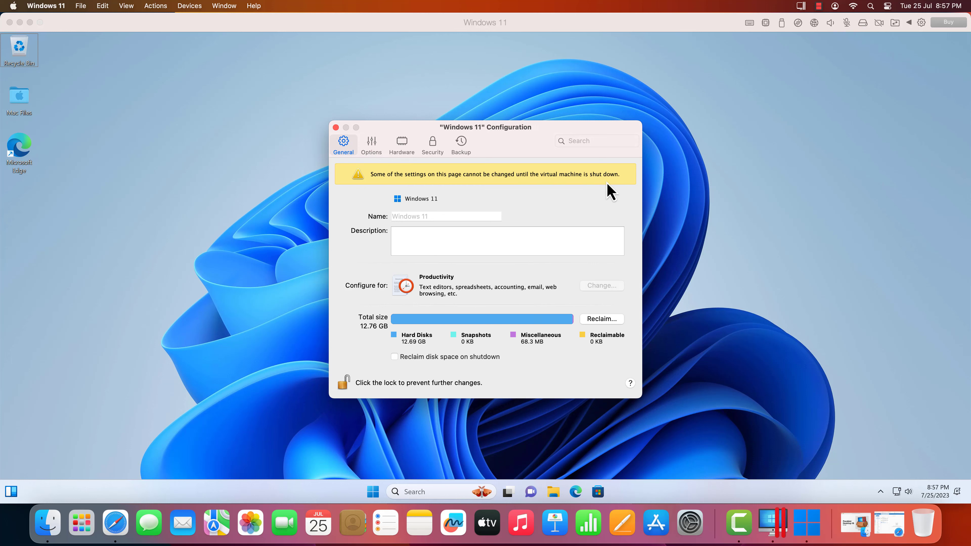
{"action": "left_click", "coordinate": [336, 127]}
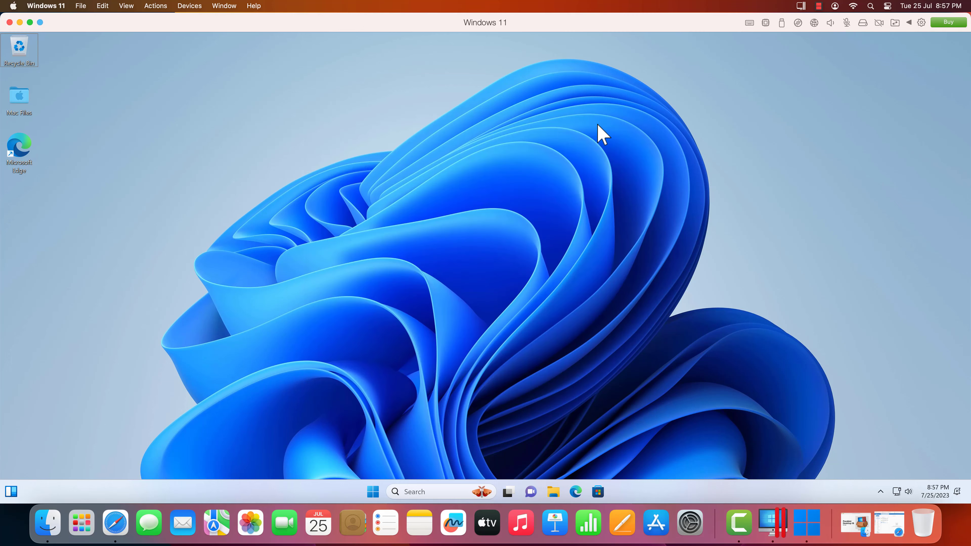